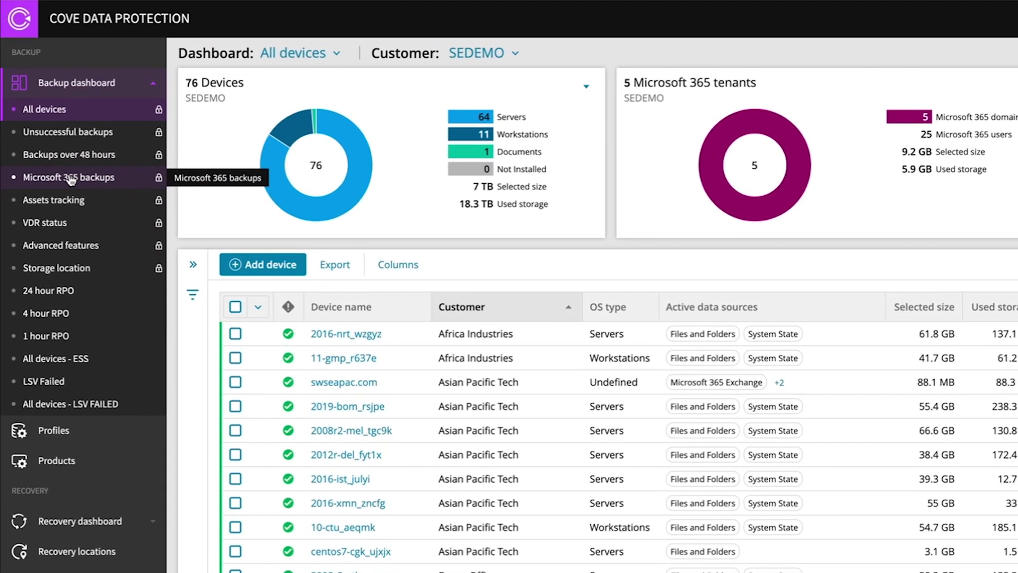
Switch the dashboard to Microsoft 365 backups and open the eu-engineers.com tenant's details
left_click(49, 114)
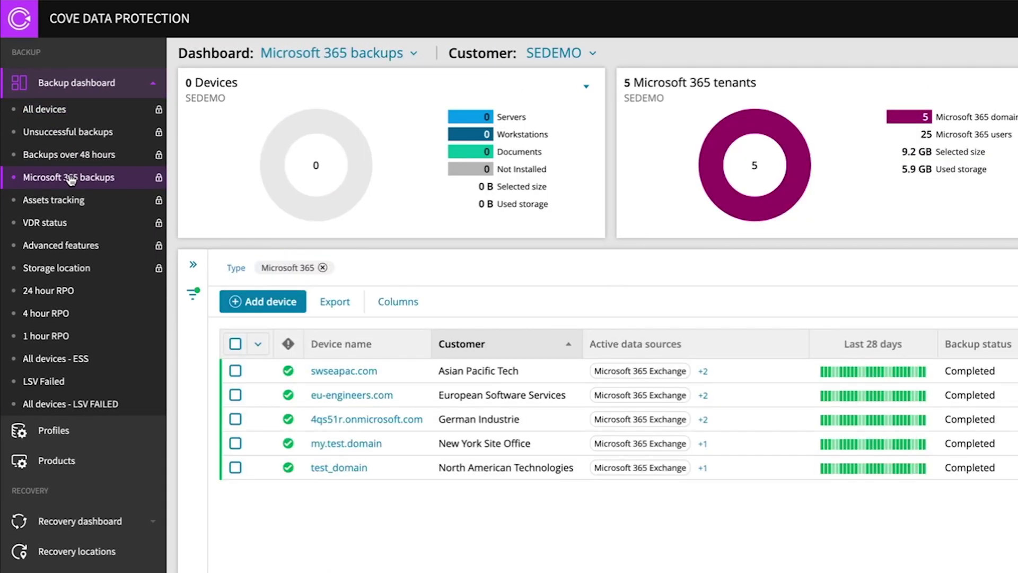
left_click(338, 396)
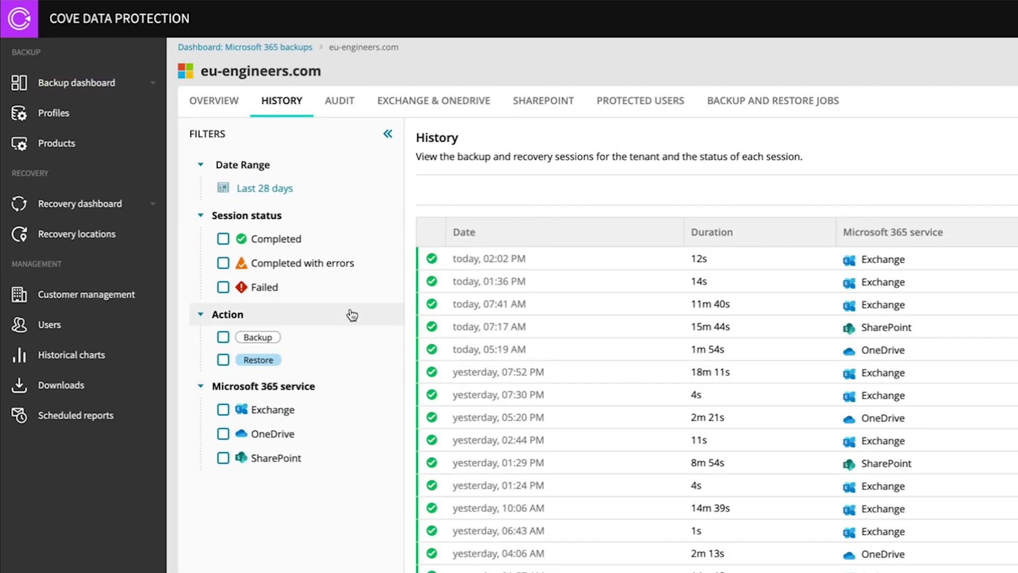
Try the Exchange and Backup history filters, then clear both so all 232 sessions show
left_click(223, 409)
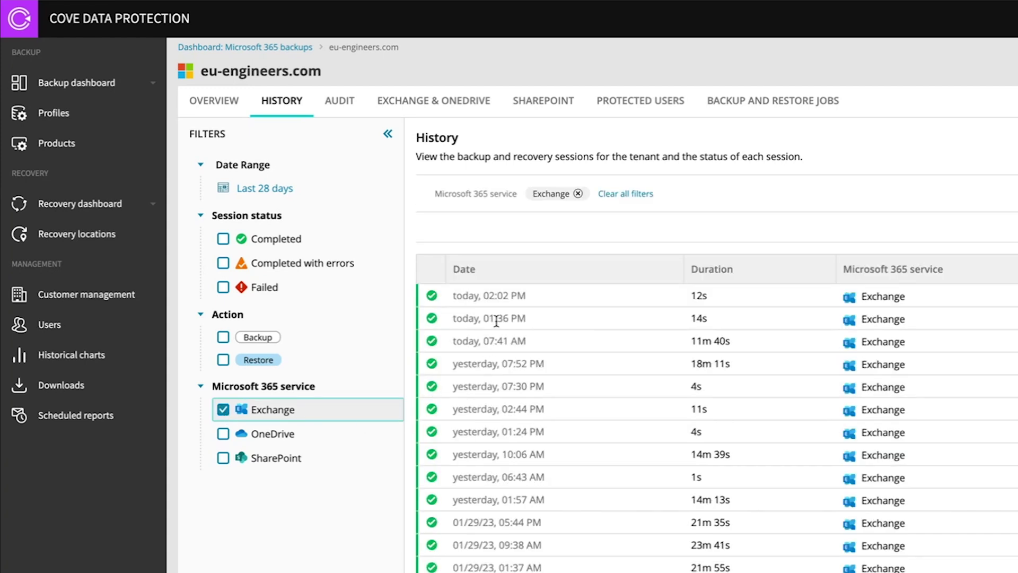
left_click(224, 337)
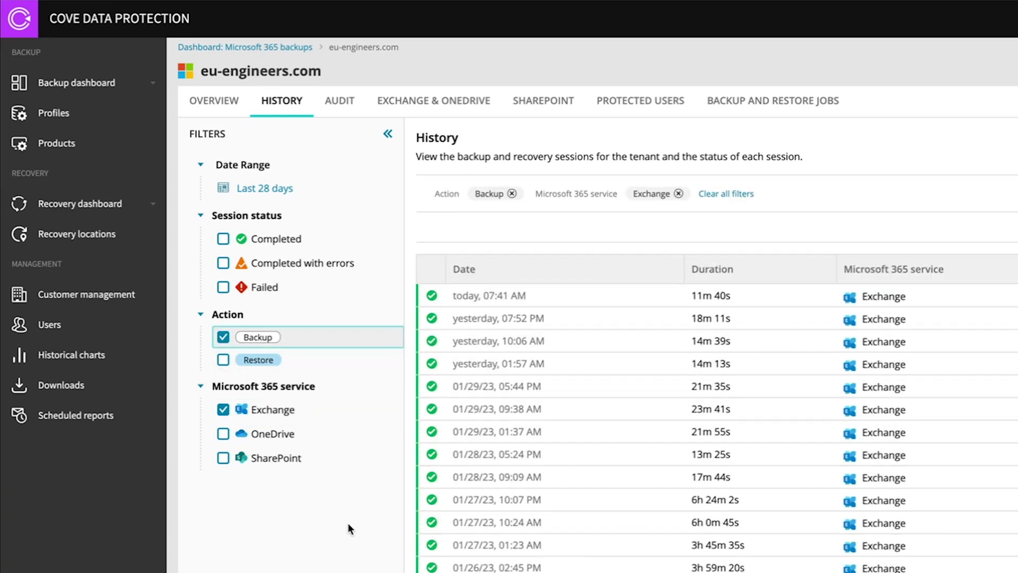
left_click(218, 331)
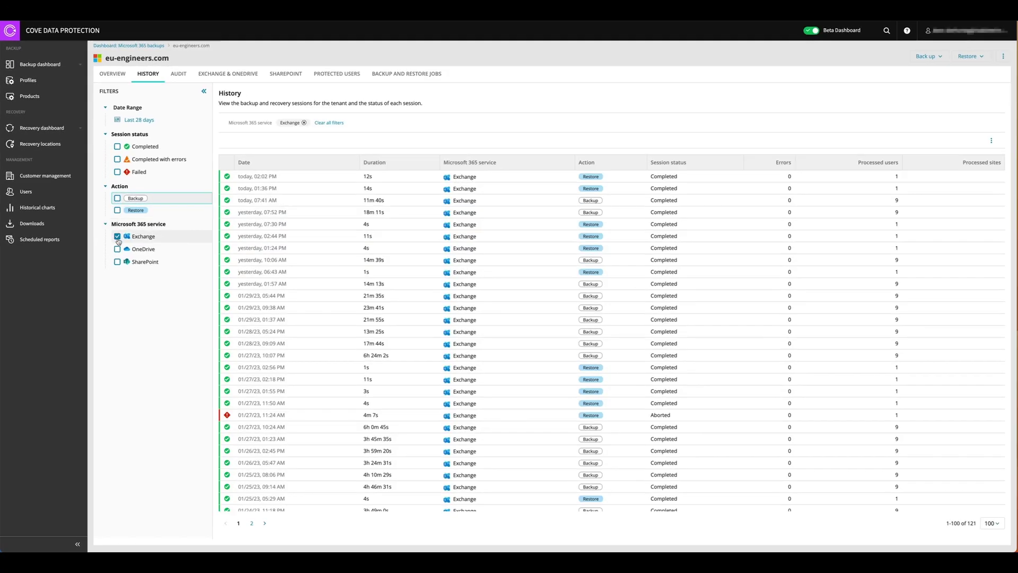
left_click(118, 237)
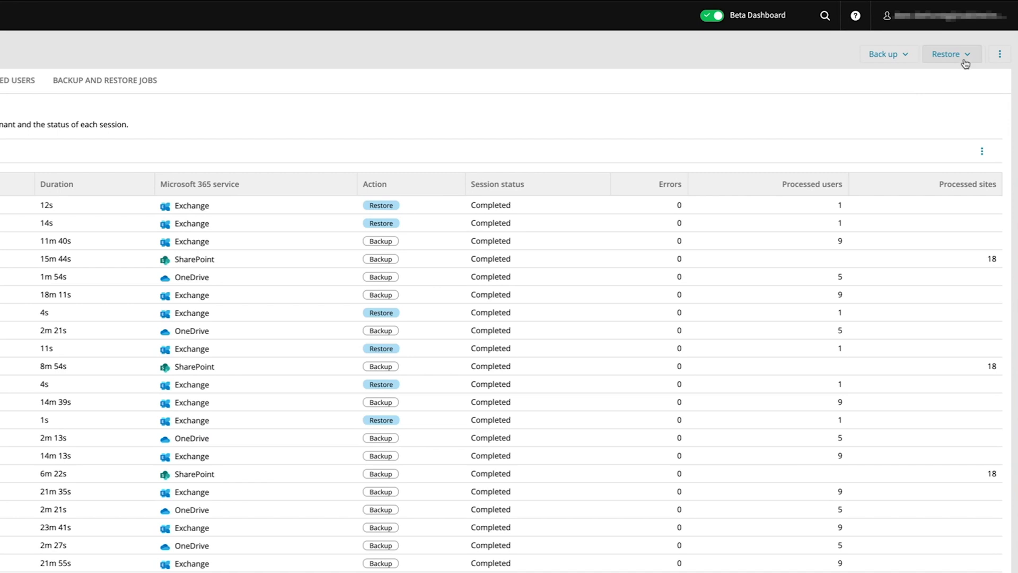
Start an Exchange restore for eu-engineers.com and choose the user's mailbox as the source
left_click(965, 61)
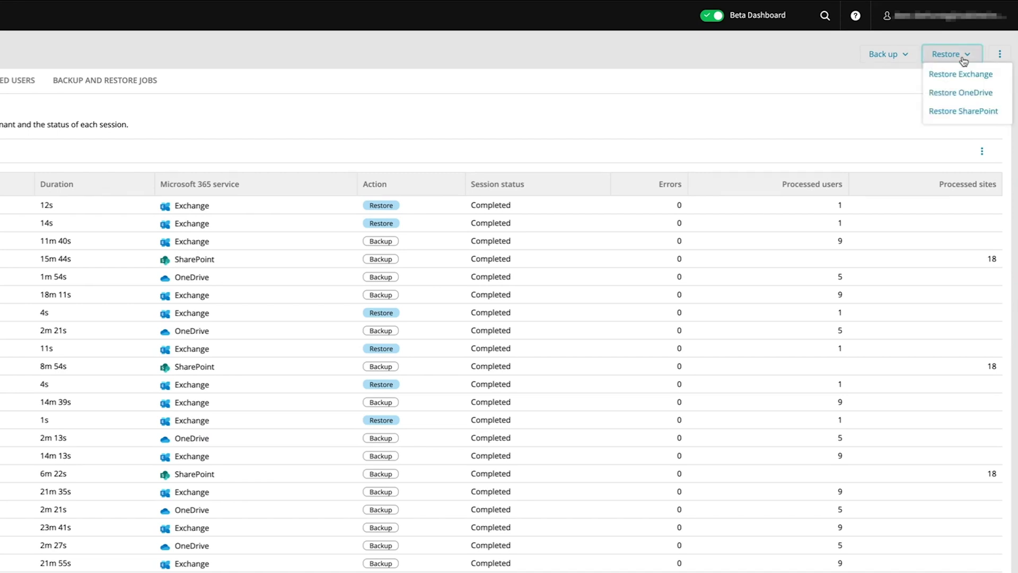
left_click(958, 75)
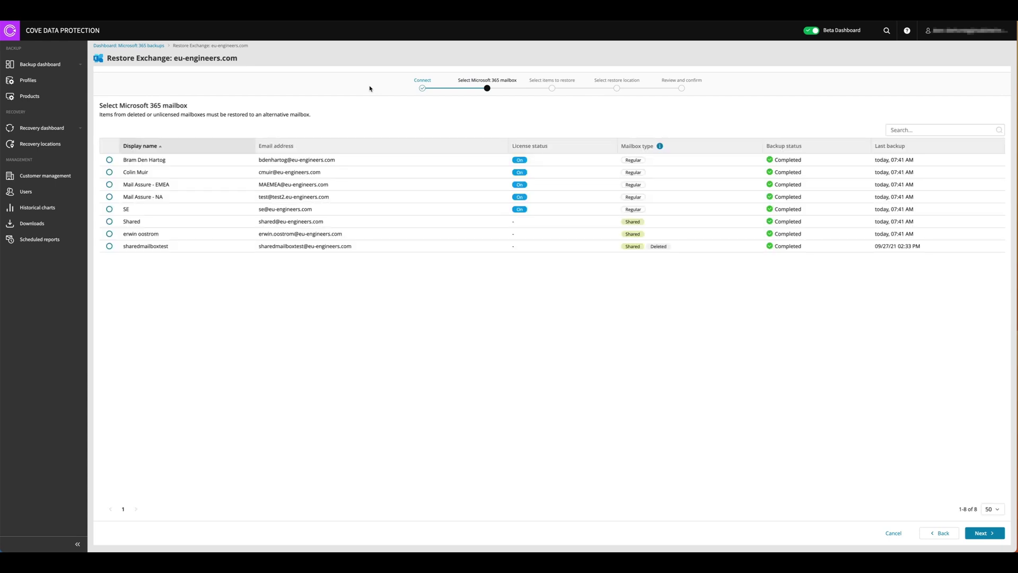
left_click(109, 160)
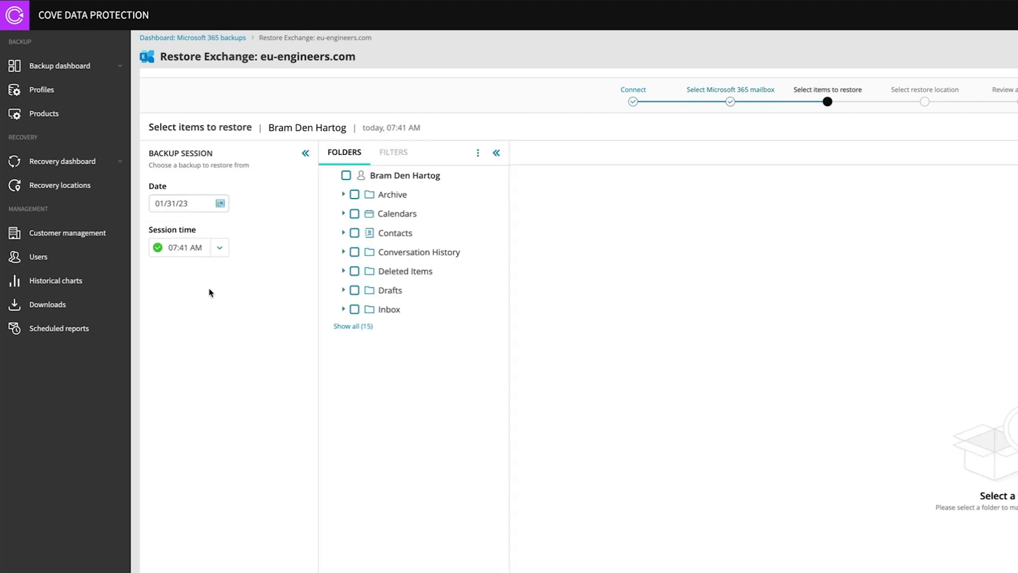
Pick the 01/25/23 09:14 AM backup session and view its Inbox messages
left_click(225, 204)
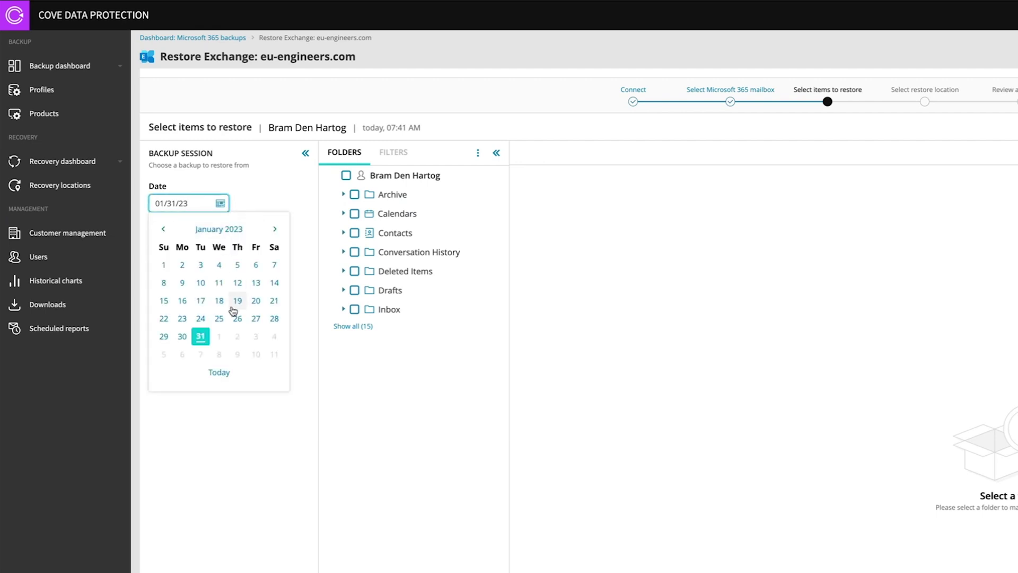
left_click(219, 318)
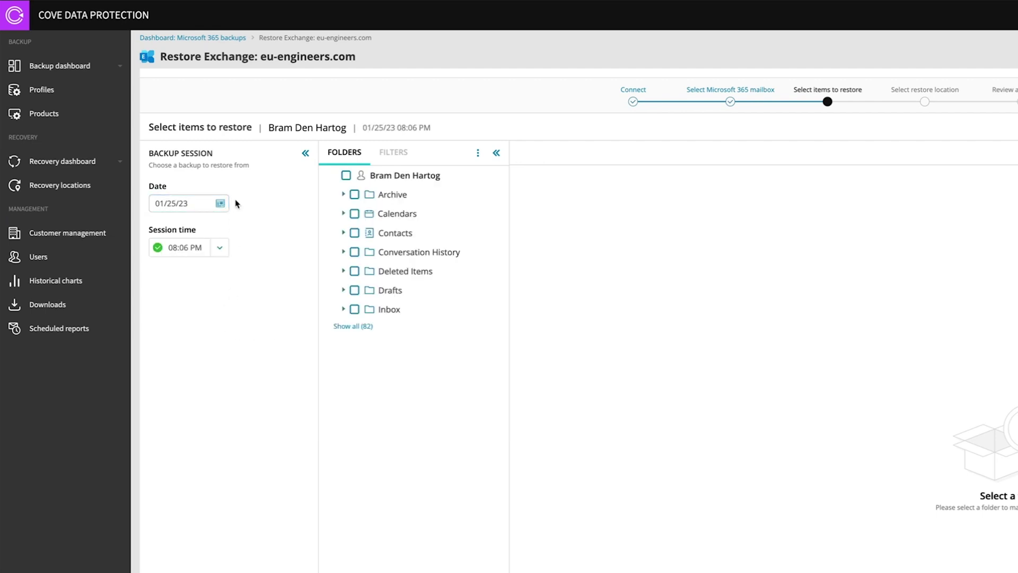
left_click(219, 248)
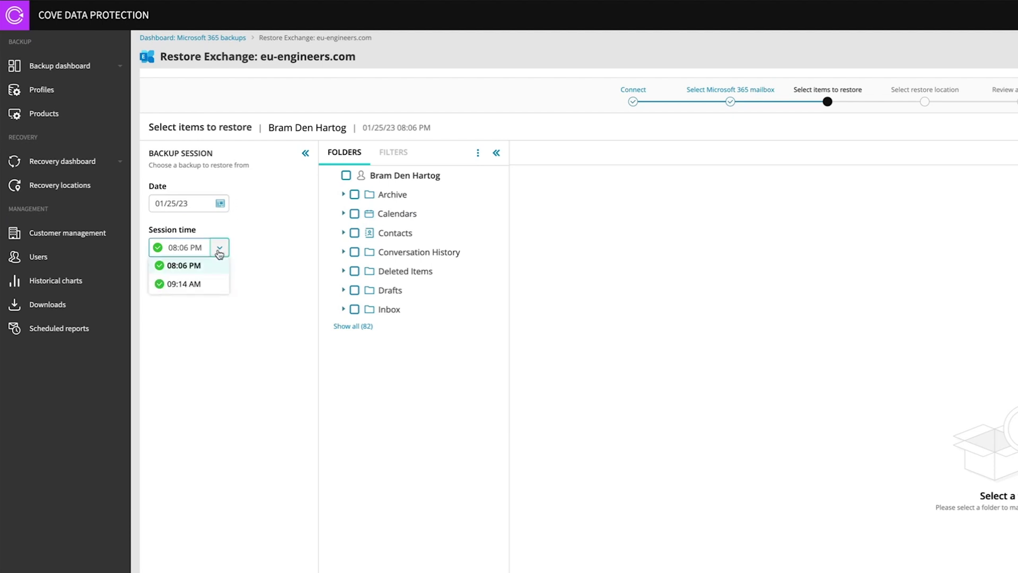
left_click(196, 285)
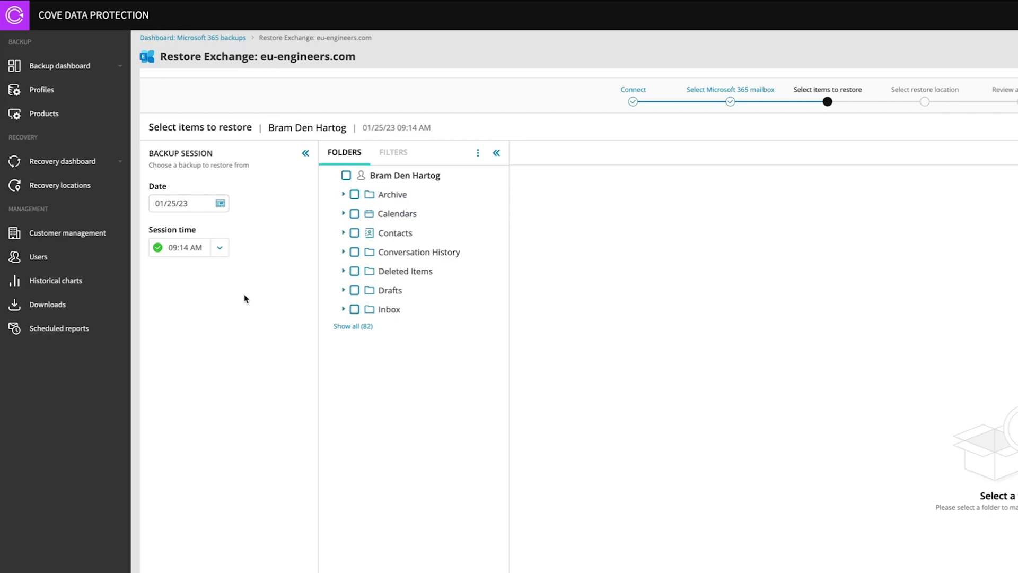
left_click(392, 309)
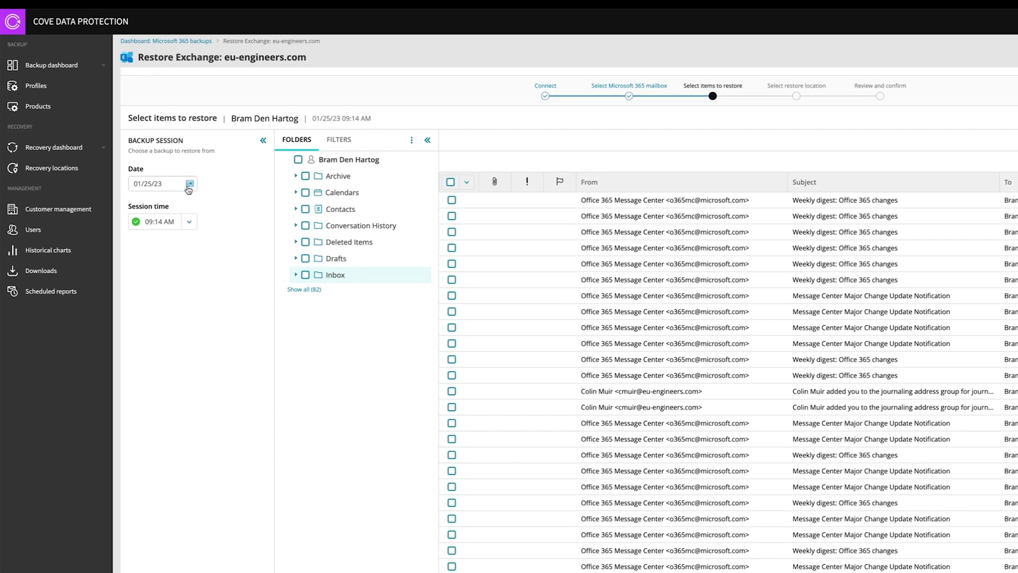
Switch back to the 01/31/23 backup, list its Inbox messages, and bring up the item filters
left_click(154, 160)
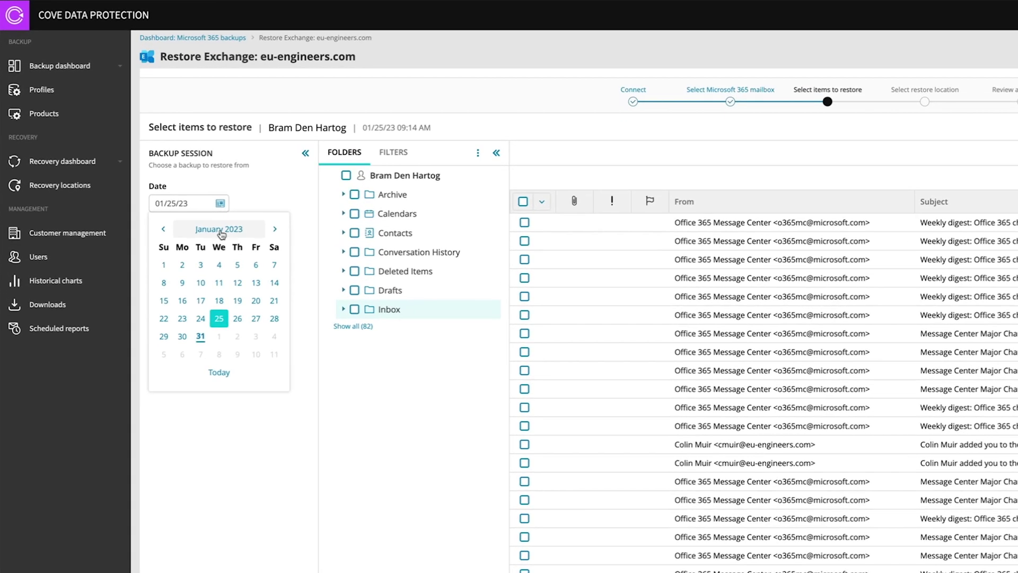
left_click(200, 336)
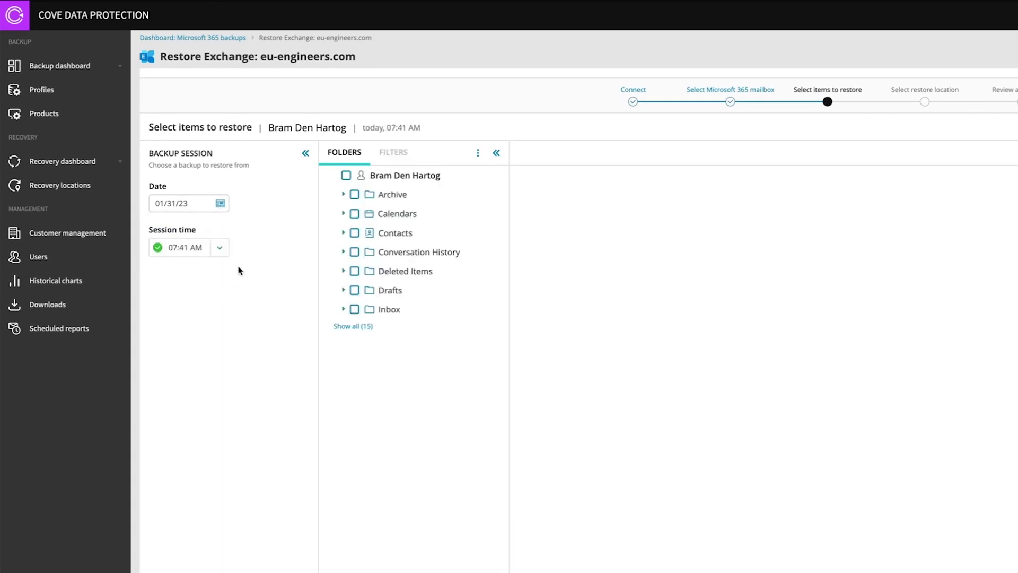
left_click(395, 310)
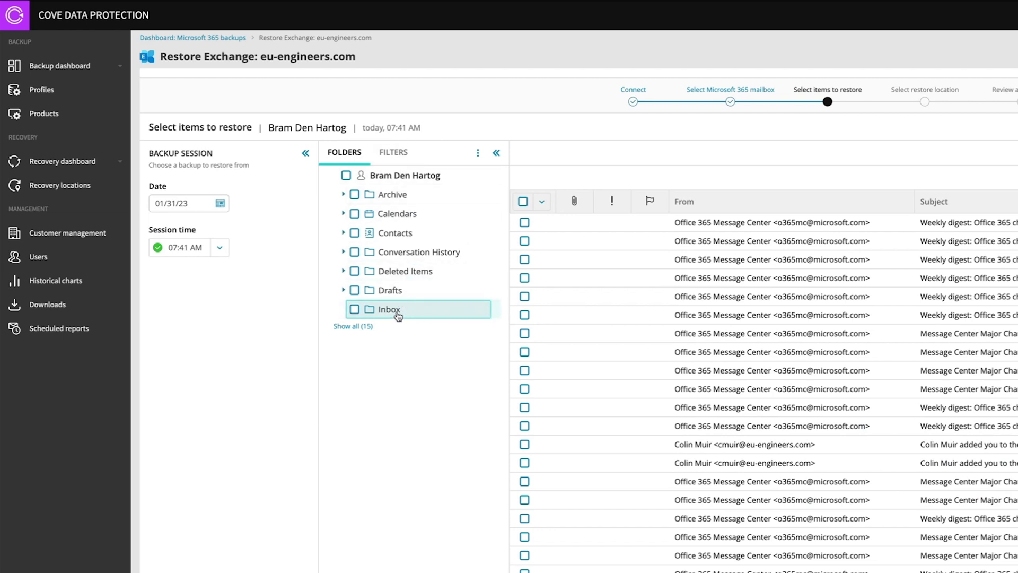
left_click(402, 153)
Enable the date-range filter and set its start date to 05/01/22
left_click(347, 194)
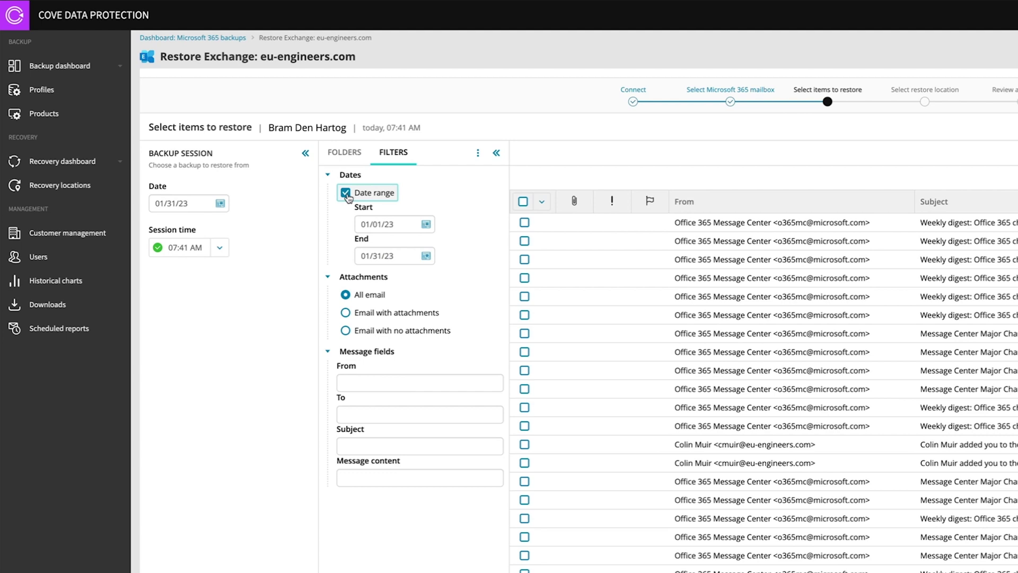
left_click(425, 226)
left_click(370, 250)
left_click(370, 251)
left_click(370, 250)
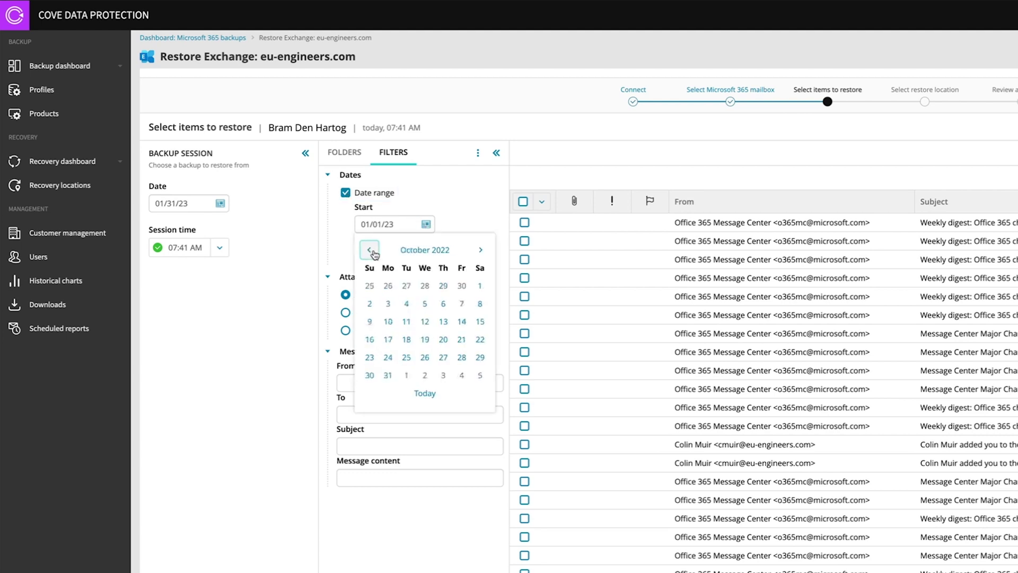
left_click(370, 250)
left_click(369, 250)
left_click(370, 250)
left_click(370, 250)
left_click(370, 250)
left_click(370, 251)
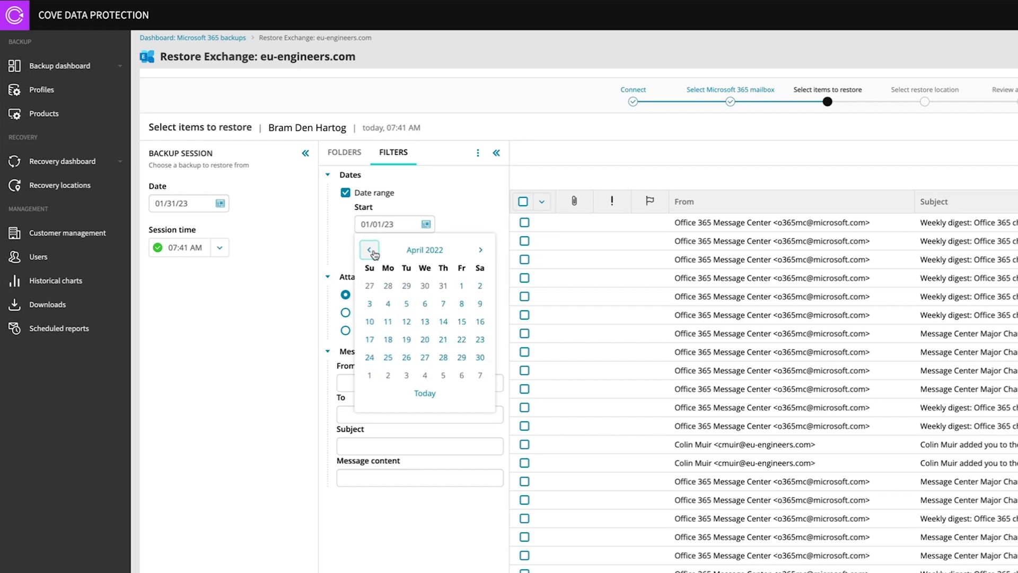
left_click(480, 249)
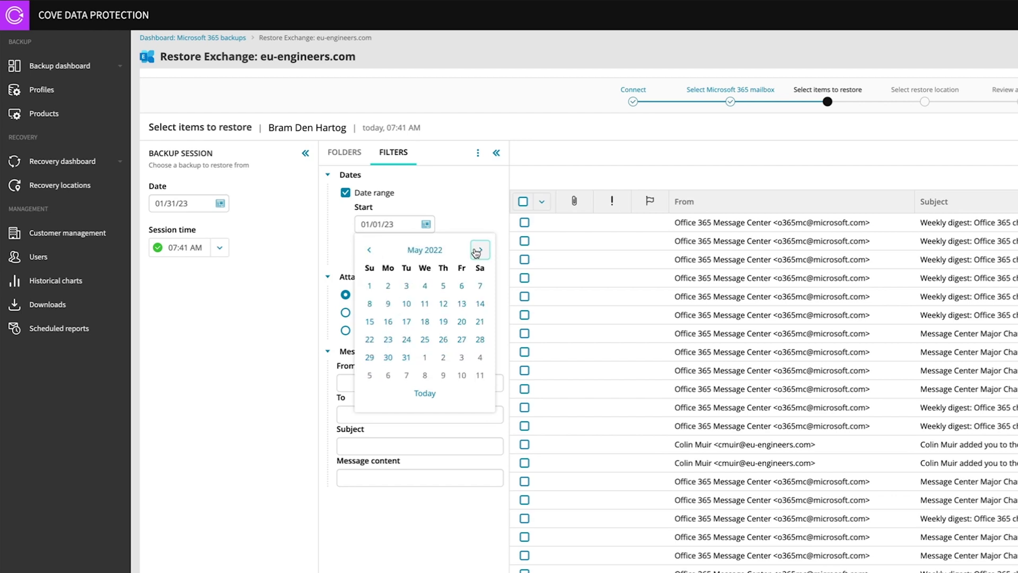
left_click(369, 286)
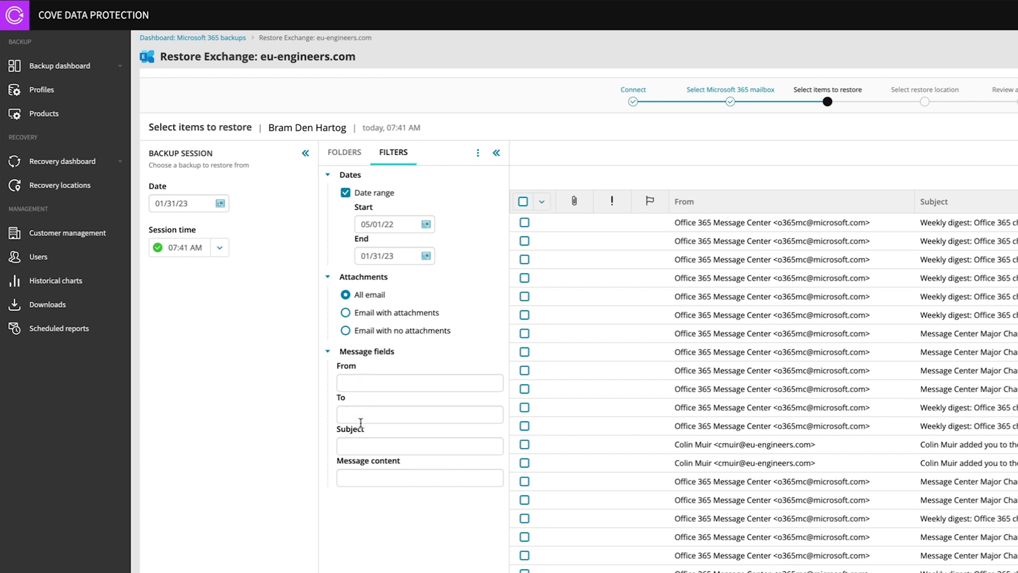
Add a message content filter of 'test' and apply the filters
left_click(358, 479)
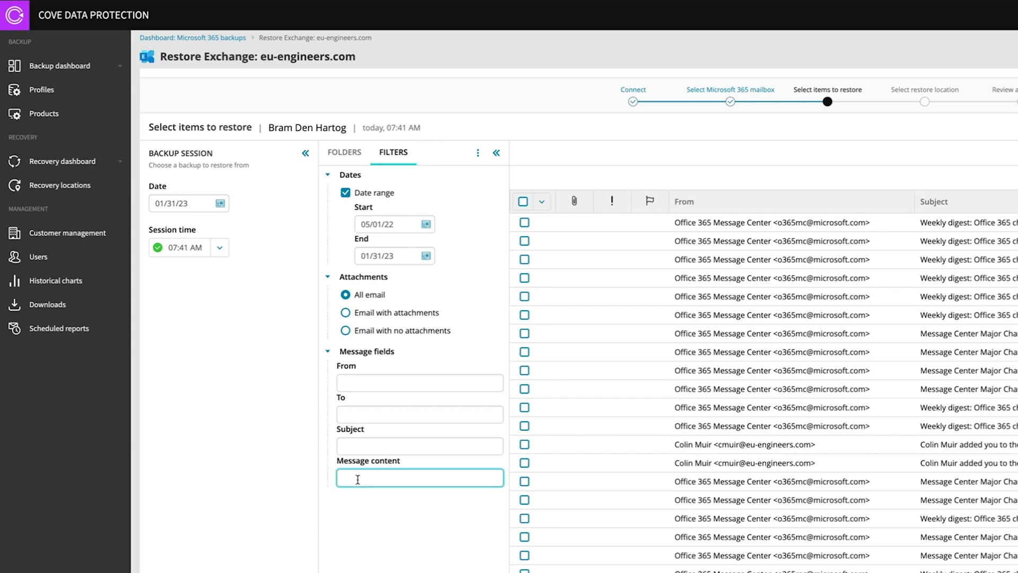
type("test")
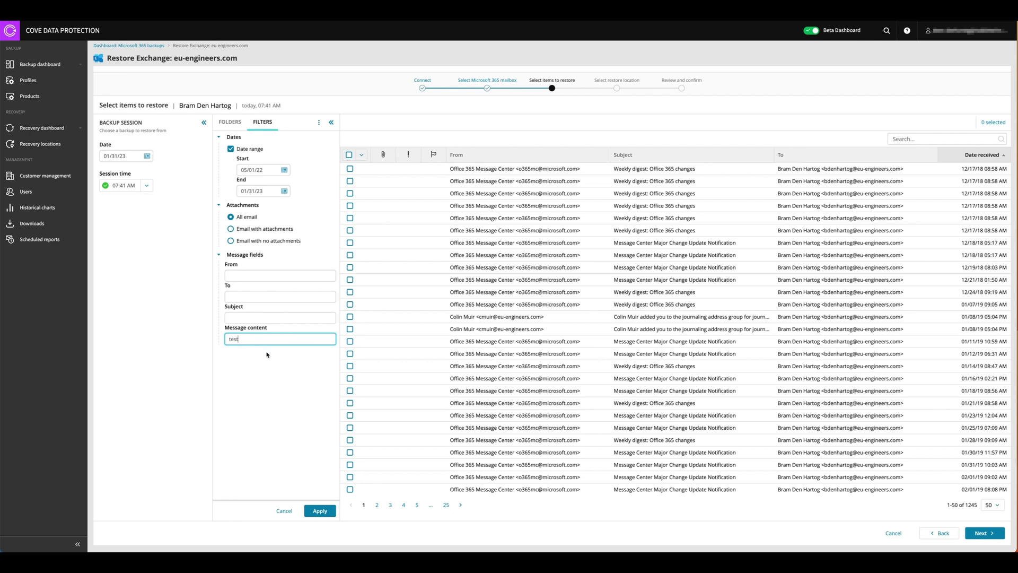
left_click(320, 511)
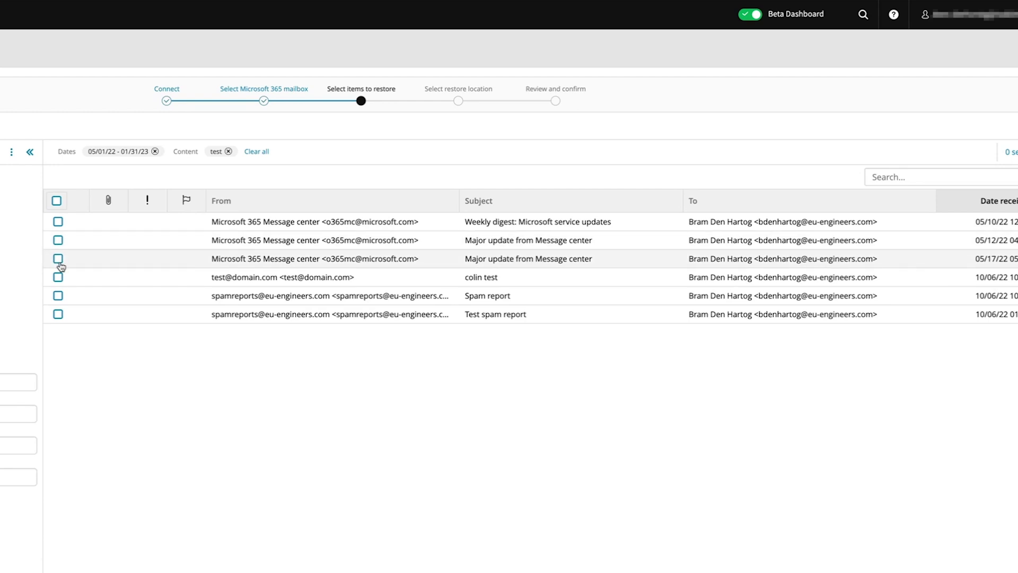
Select the Spam report, colin test and 05/17/22 Message center emails and proceed to restore location
left_click(57, 295)
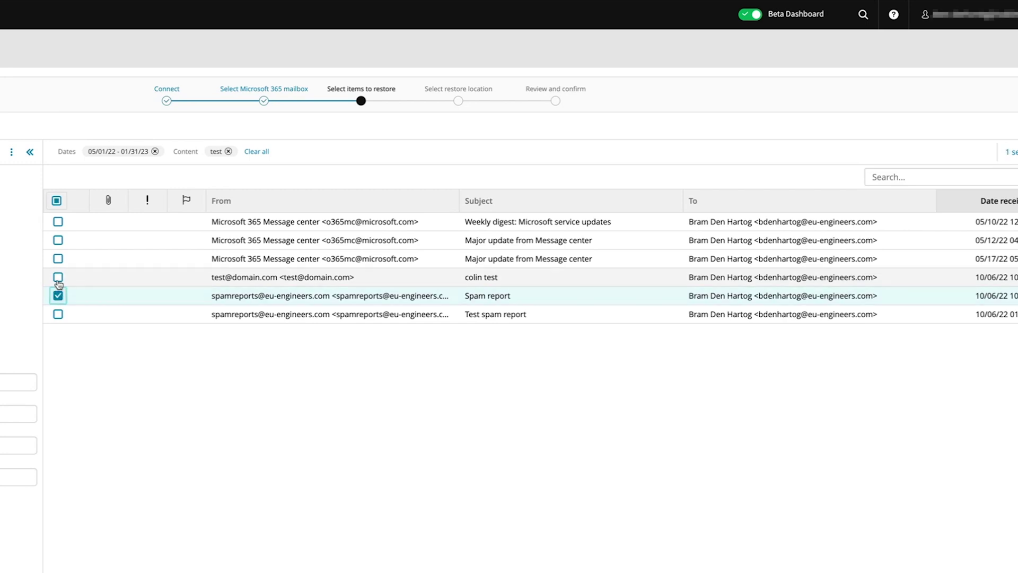
left_click(58, 277)
left_click(58, 259)
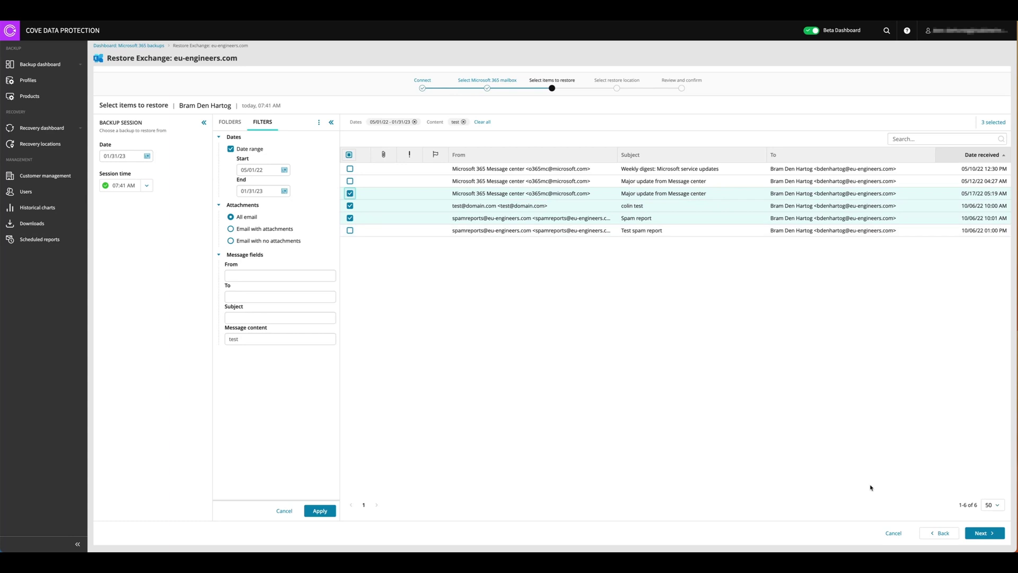
left_click(984, 533)
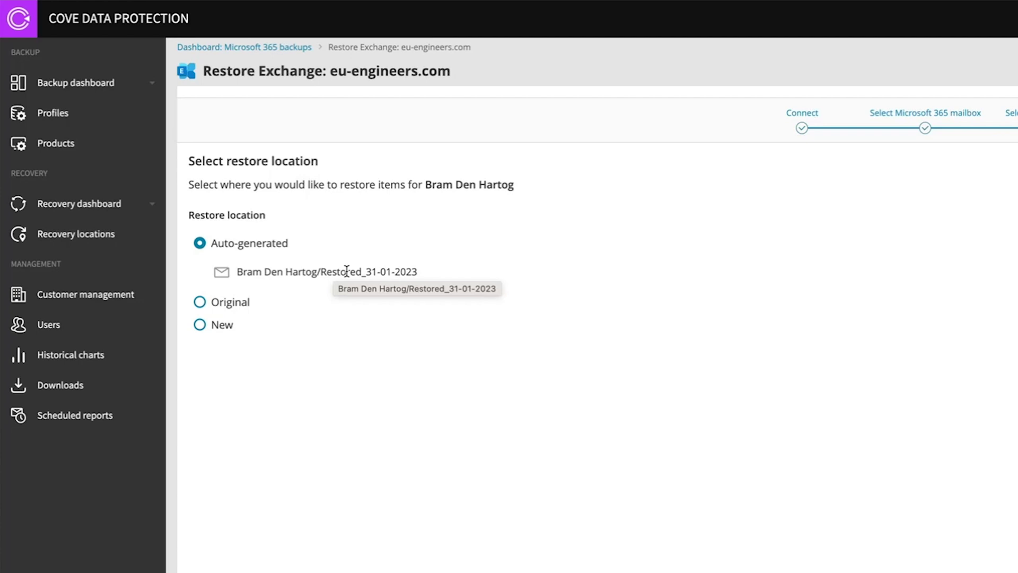
left_click(205, 302)
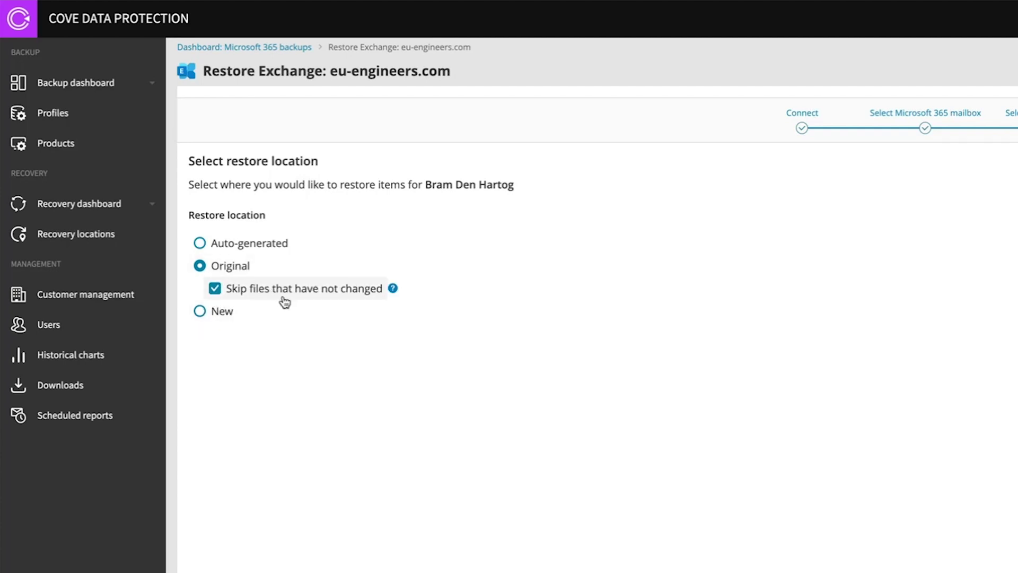
left_click(199, 312)
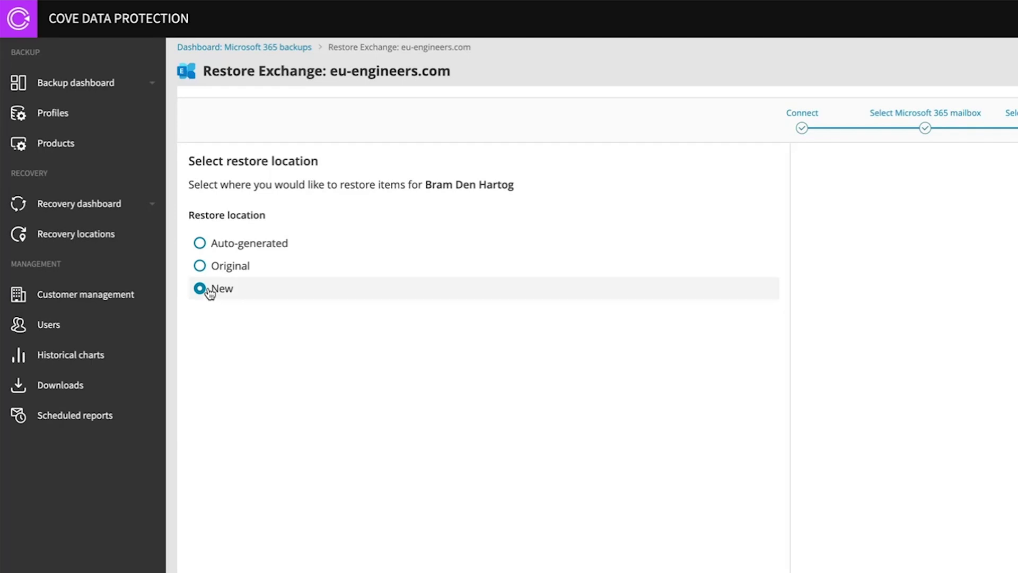
left_click(223, 249)
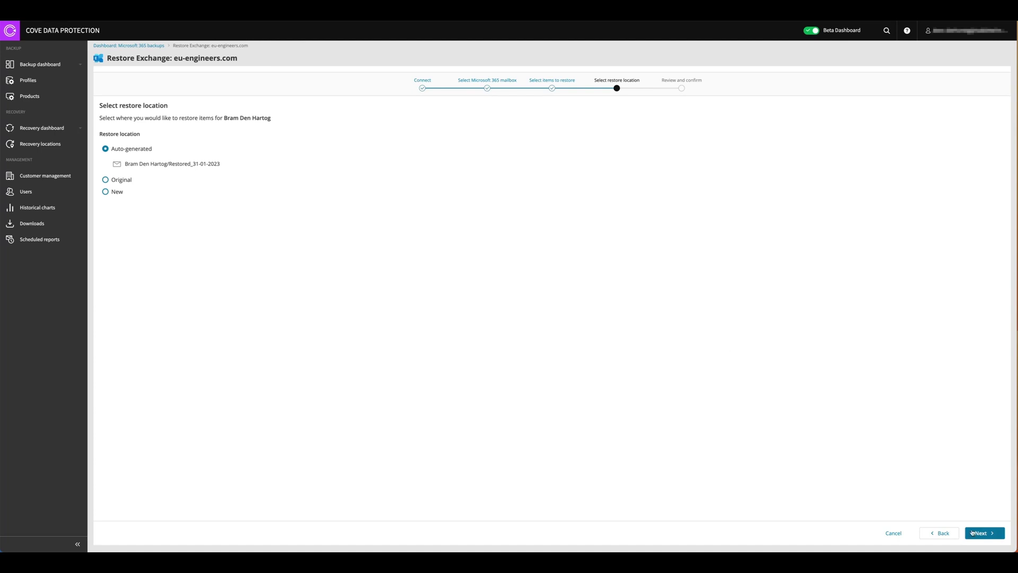
left_click(975, 533)
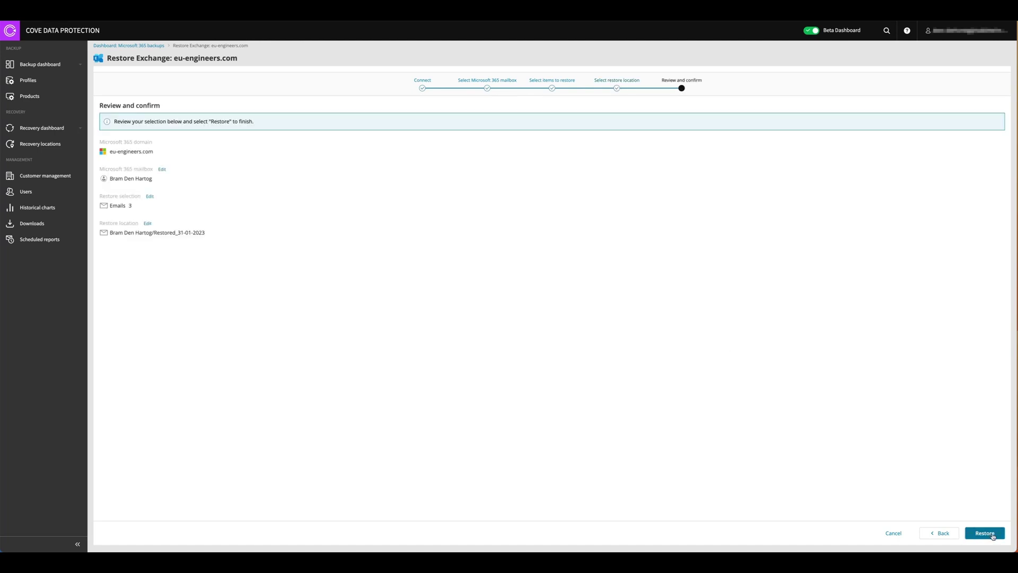
Run the 3-email restore, then refresh eu-engineers.com's Backup and Restore Jobs list
left_click(985, 533)
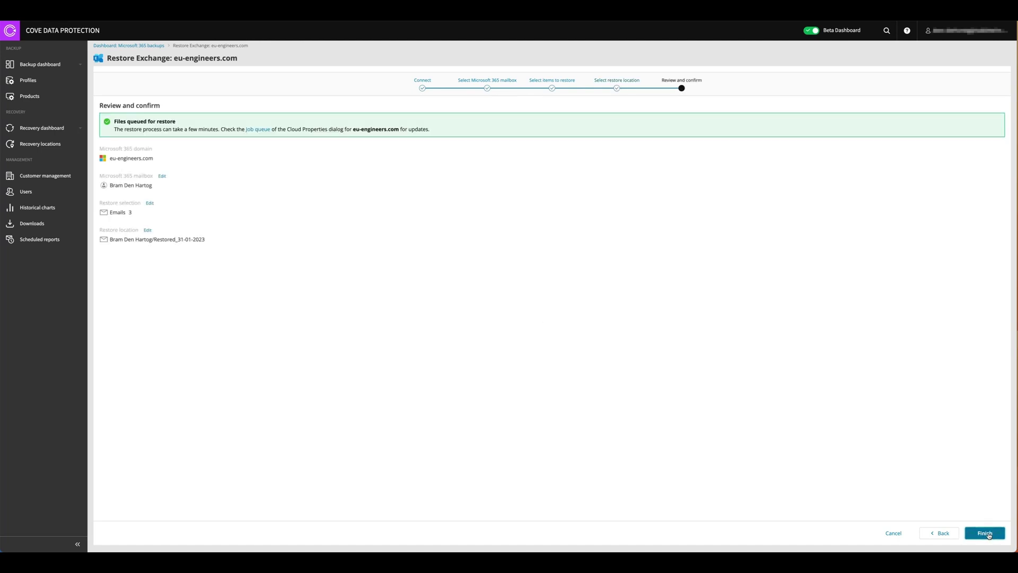
left_click(986, 533)
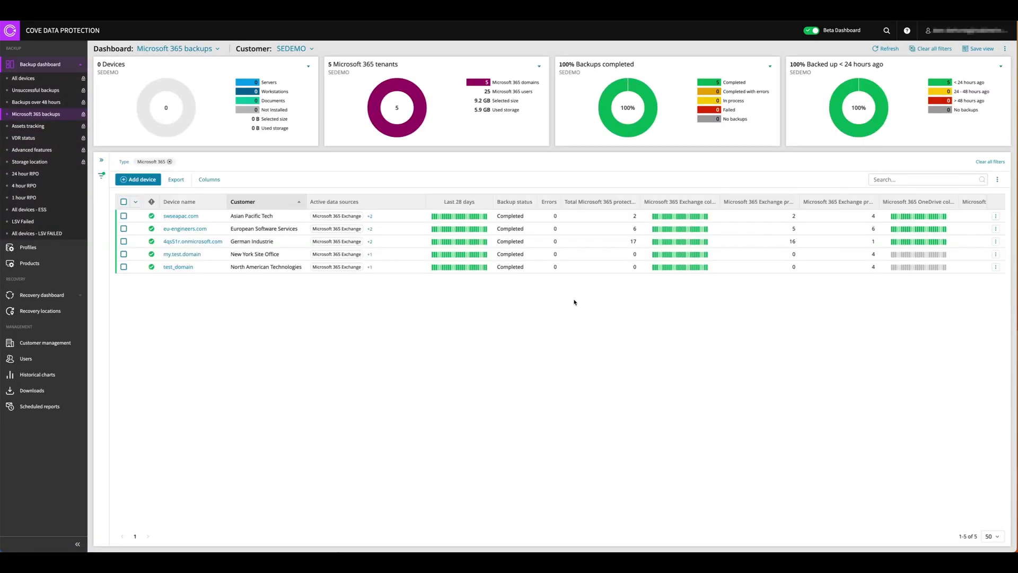
left_click(182, 229)
left_click(408, 74)
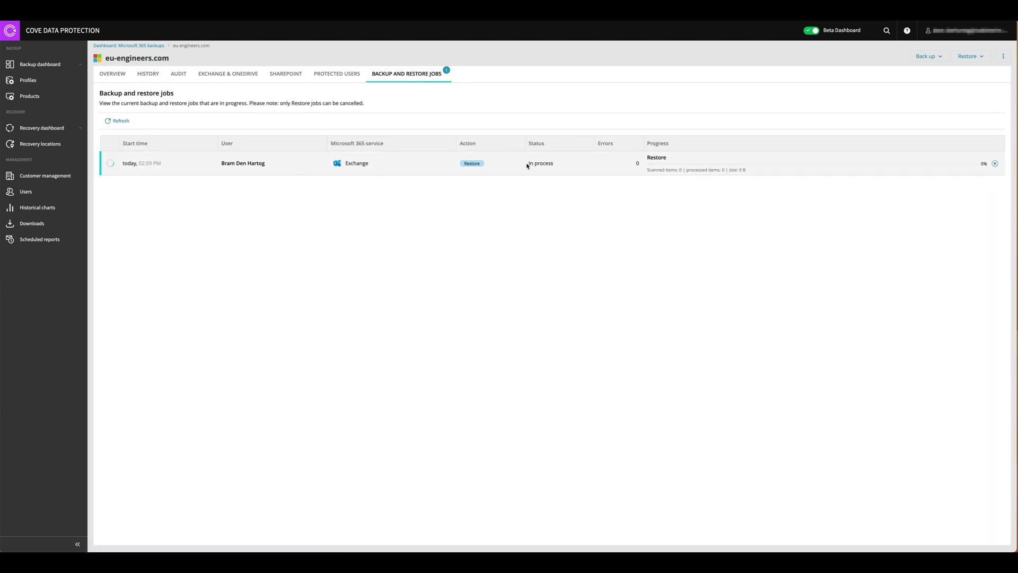
left_click(117, 121)
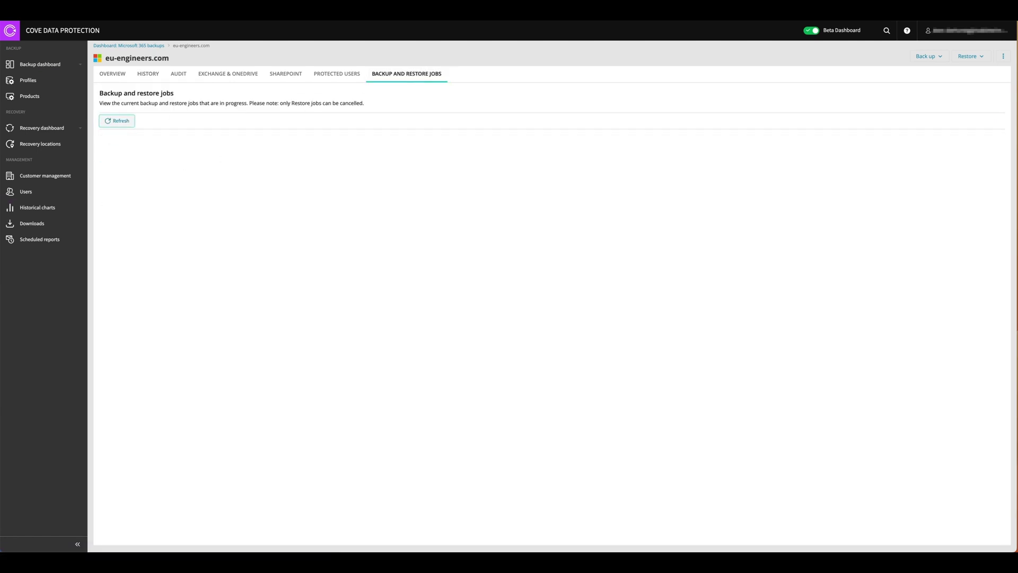
In Outlook, open the Inbox under Restored_31-01-2023 and view the restored Spam report email
key("alt+Tab")
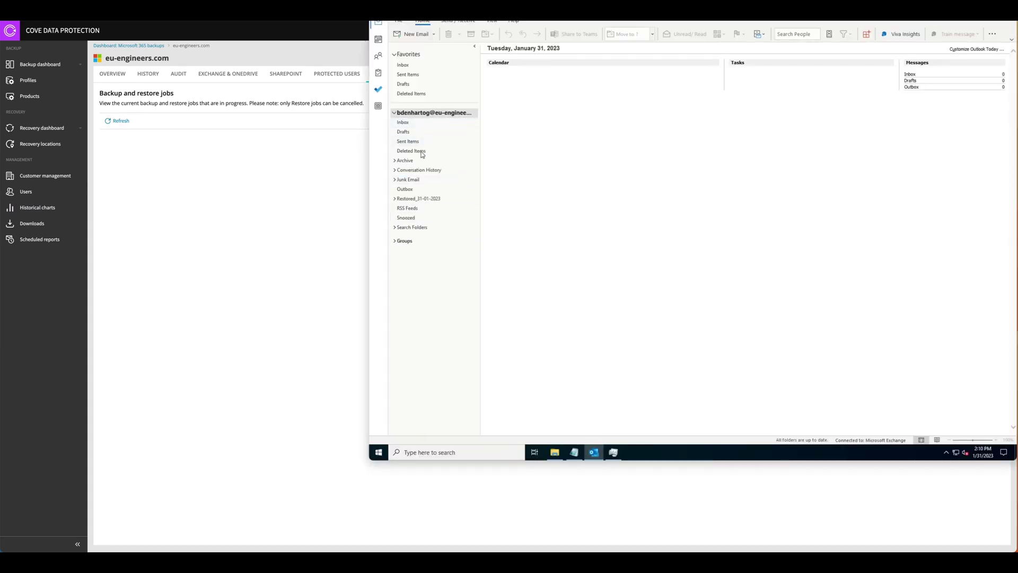
left_click(413, 199)
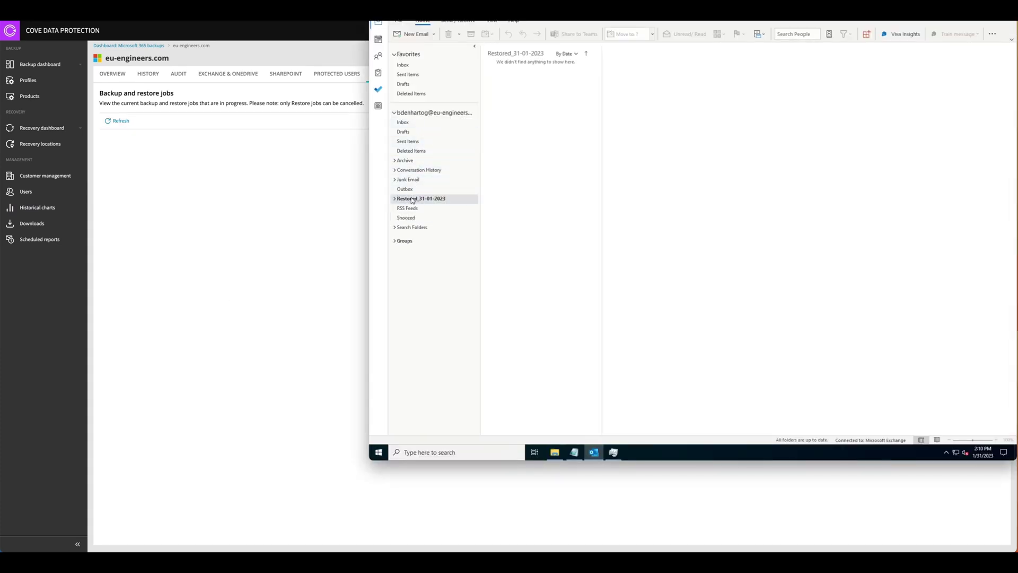
left_click(393, 199)
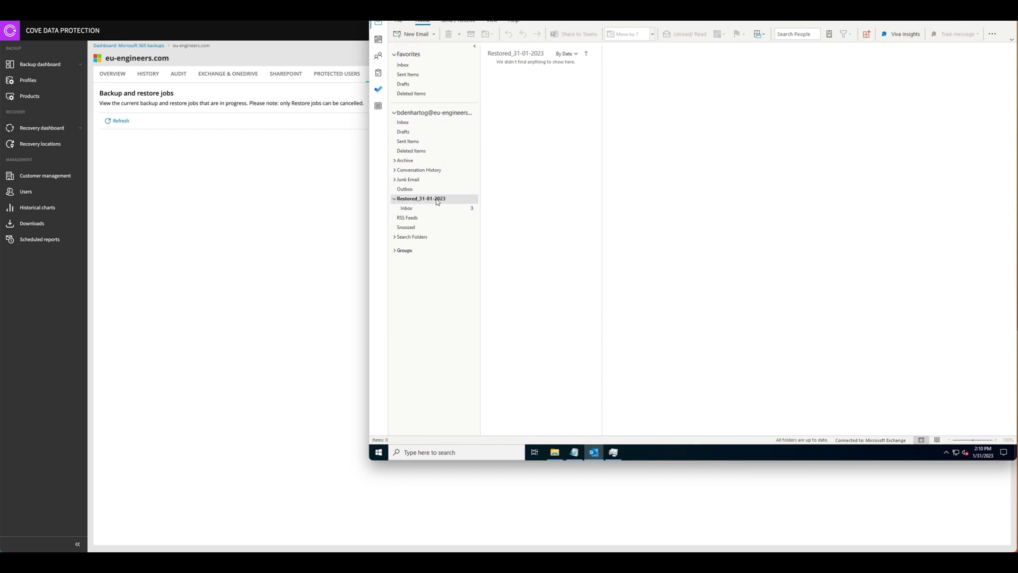
left_click(446, 208)
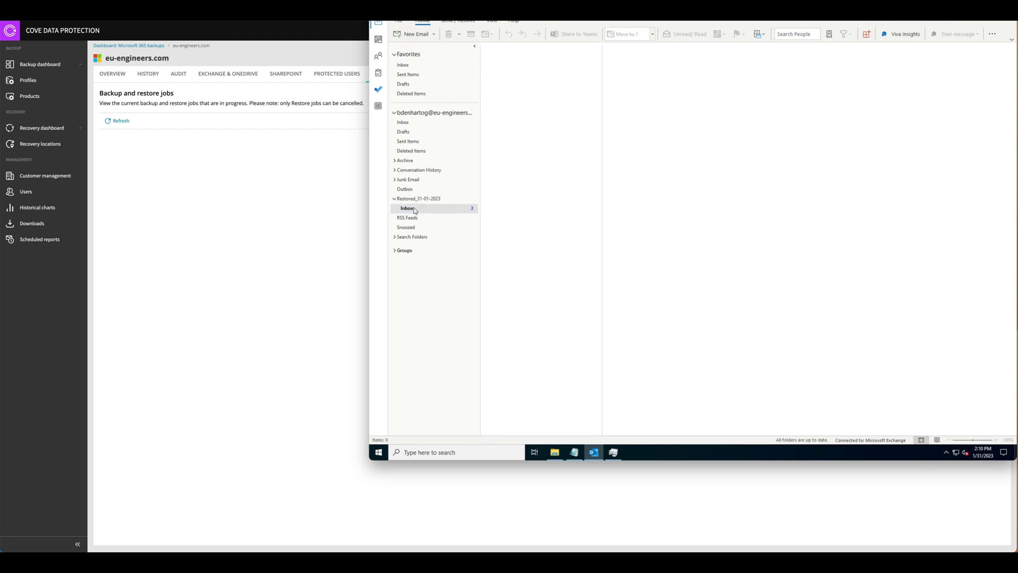
left_click(550, 90)
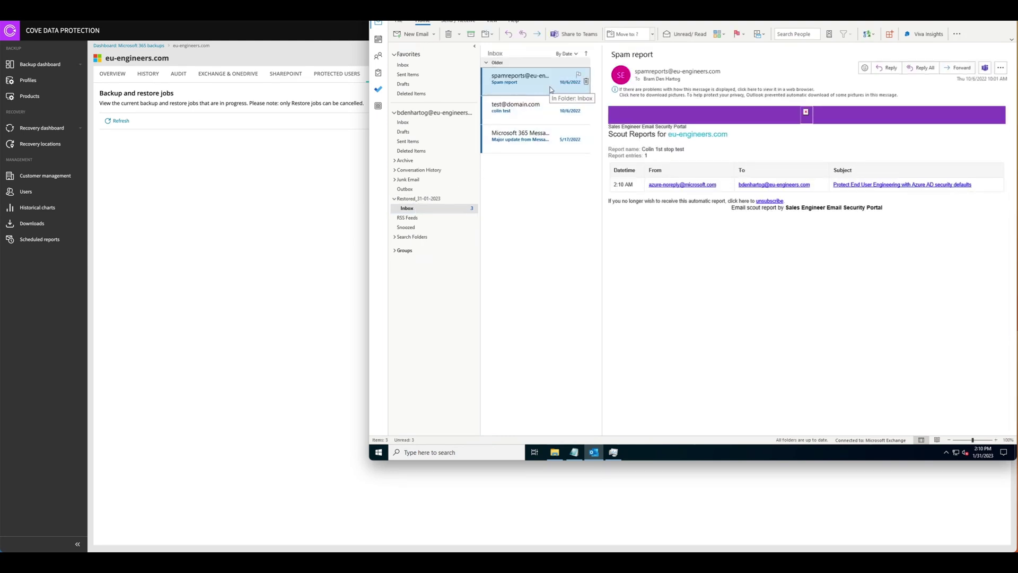